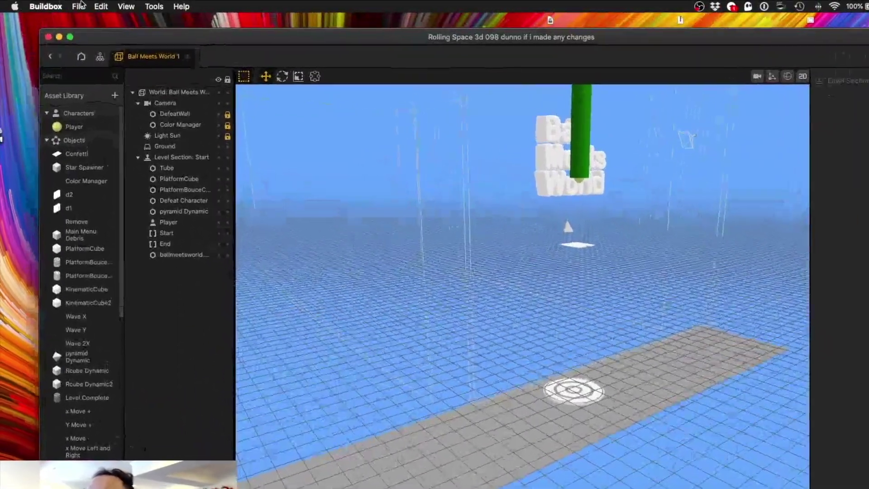
{"action": "left_click", "coordinate": [65, 5]}
{"action": "mouse_move", "coordinate": [137, 7]}
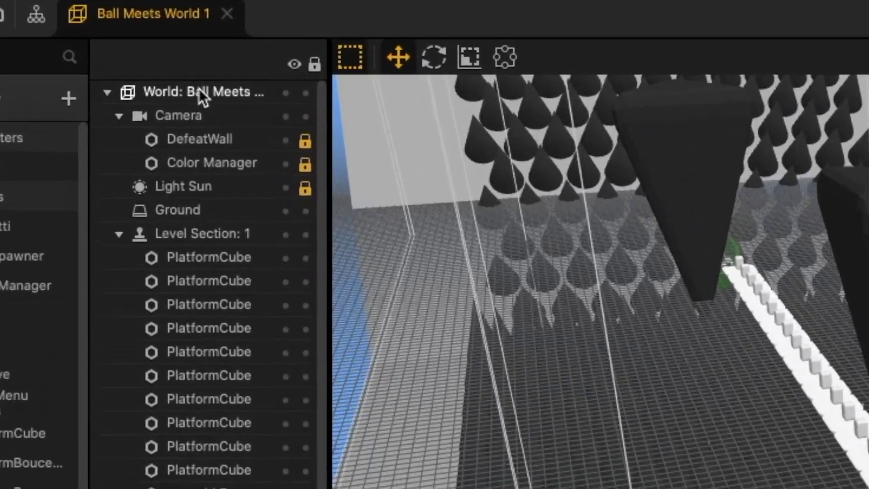
{"action": "left_click", "coordinate": [133, 83]}
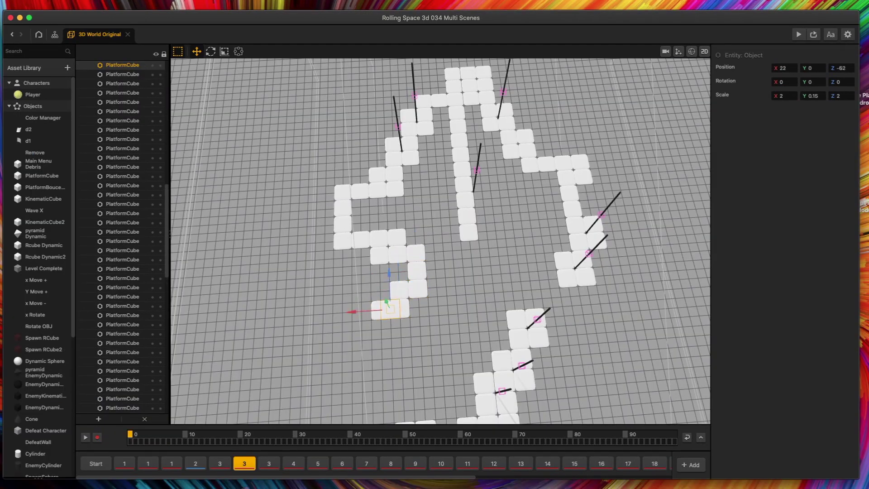
- Delete a group of platform tiles and extend the straight path by repeatedly duplicating a PlatformCube along it
{"action": "left_click_drag", "start_coordinate": [368, 316], "coordinate": [499, 421]}
{"action": "key", "text": "BackSpace"}
{"action": "left_click", "coordinate": [469, 158]}
{"action": "key", "text": "super+d"}
{"action": "key", "text": "super+d"}
{"action": "key", "text": "super+d"}
{"action": "key", "text": "super+d"}
{"action": "key", "text": "super+d"}
{"action": "key", "text": "super+d"}
{"action": "key", "text": "super+d"}
{"action": "key", "text": "super+d"}
{"action": "key", "text": "super+d"}
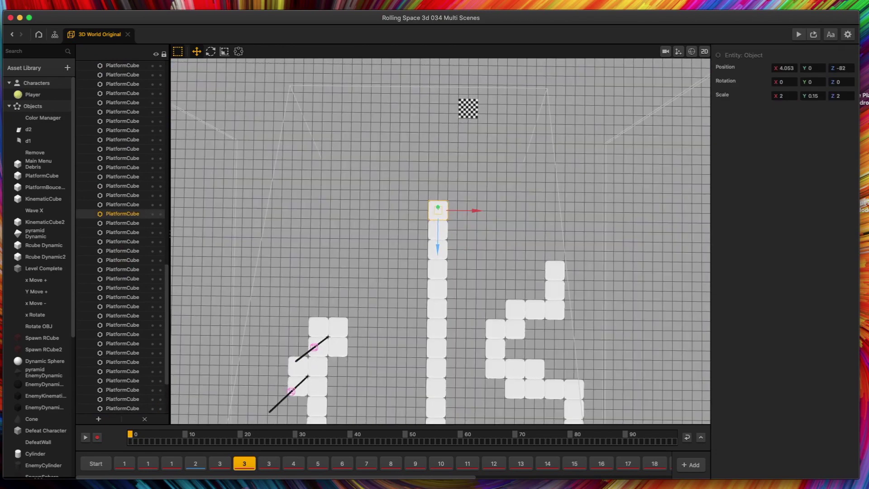
{"action": "key", "text": "super+d"}
{"action": "key", "text": "super+d"}
{"action": "key", "text": "super+d"}
- Select another platform tile in the level, duplicate it and shift the copy slightly
{"action": "scroll", "coordinate": [440, 240], "scroll_direction": "up", "scroll_amount": 2}
{"action": "left_click", "coordinate": [452, 155]}
{"action": "left_click", "coordinate": [526, 351]}
{"action": "left_click_drag", "start_coordinate": [368, 244], "coordinate": [508, 328]}
{"action": "left_click", "coordinate": [242, 217]}
{"action": "key", "text": "super+d"}
{"action": "left_click_drag", "start_coordinate": [242, 254], "coordinate": [242, 241]}
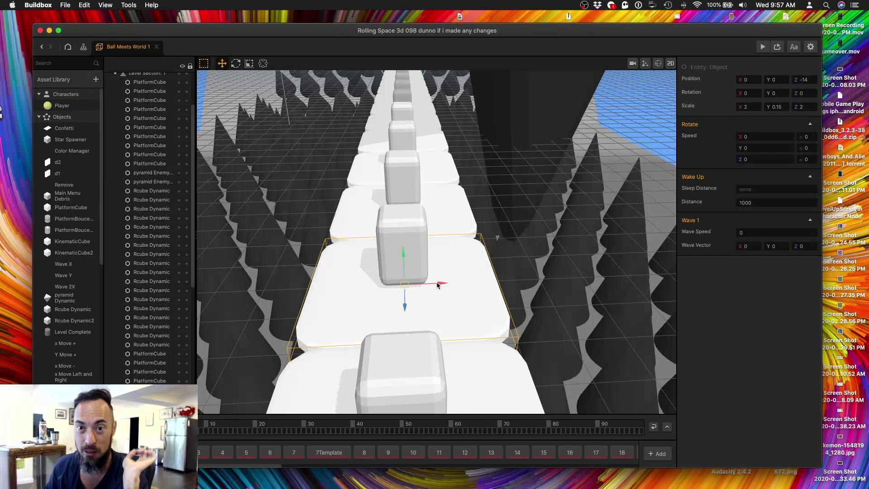
- Select cubes and platform tiles along the path and examine their position, rotation and scale fields, singly and as a group
{"action": "mouse_move", "coordinate": [450, 283]}
{"action": "left_mouse_down"}
{"action": "mouse_move", "coordinate": [466, 279]}
{"action": "mouse_move", "coordinate": [433, 287]}
{"action": "mouse_move", "coordinate": [462, 283]}
{"action": "mouse_move", "coordinate": [436, 287]}
{"action": "mouse_move", "coordinate": [461, 284]}
{"action": "mouse_move", "coordinate": [441, 291]}
{"action": "left_mouse_up"}
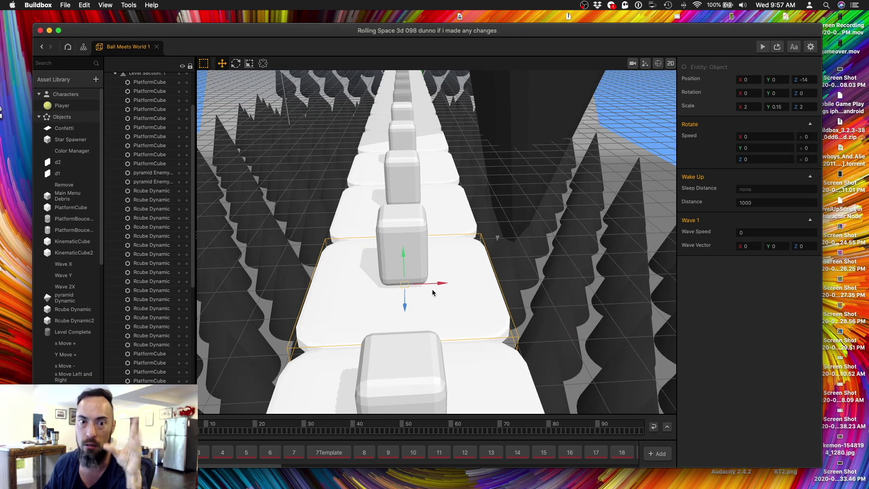
{"action": "double_click", "coordinate": [400, 257]}
{"action": "scroll", "coordinate": [400, 257], "scroll_direction": "down", "scroll_amount": 5}
{"action": "scroll", "coordinate": [399, 254], "scroll_direction": "up", "scroll_amount": 5}
{"action": "scroll", "coordinate": [400, 255], "scroll_direction": "right", "scroll_amount": 3}
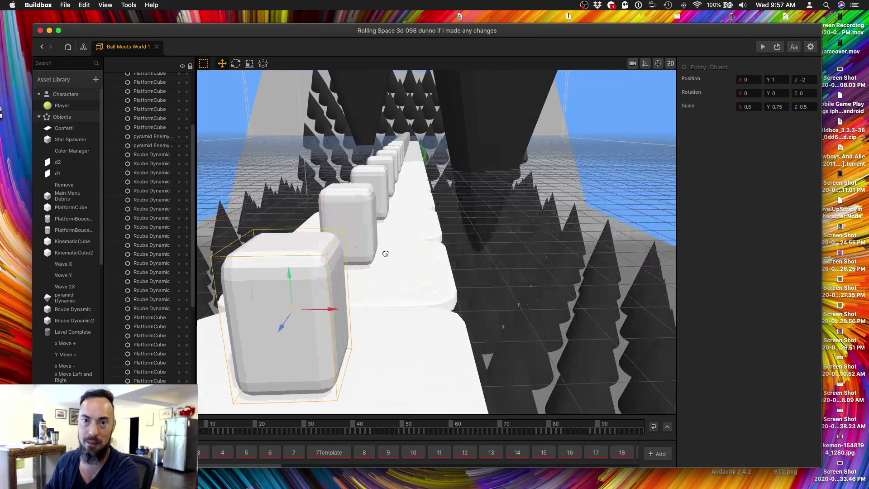
{"action": "right_click_drag", "start_coordinate": [398, 250], "coordinate": [416, 243]}
{"action": "left_click", "coordinate": [420, 300]}
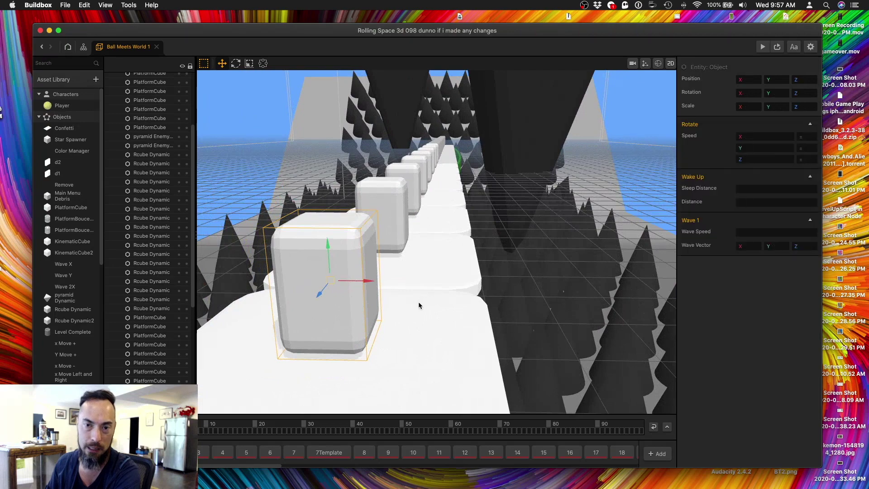
{"action": "left_click_drag", "start_coordinate": [438, 232], "coordinate": [488, 144]}
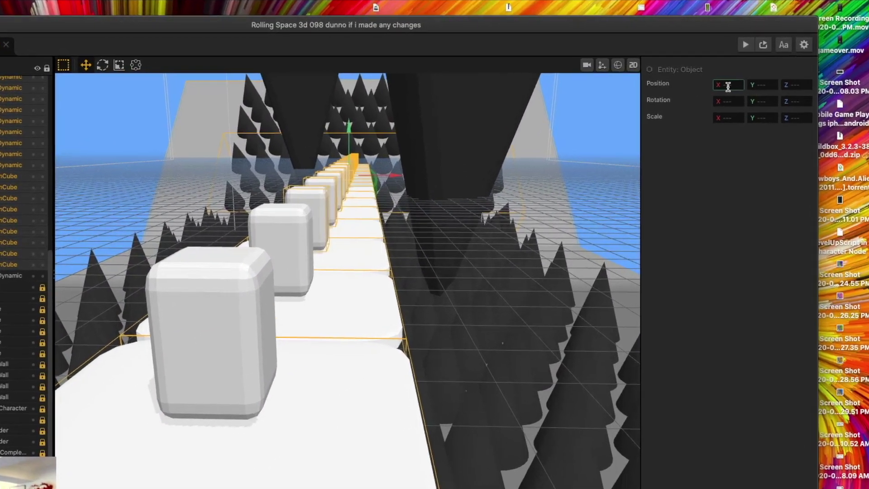
{"action": "left_click", "coordinate": [728, 86]}
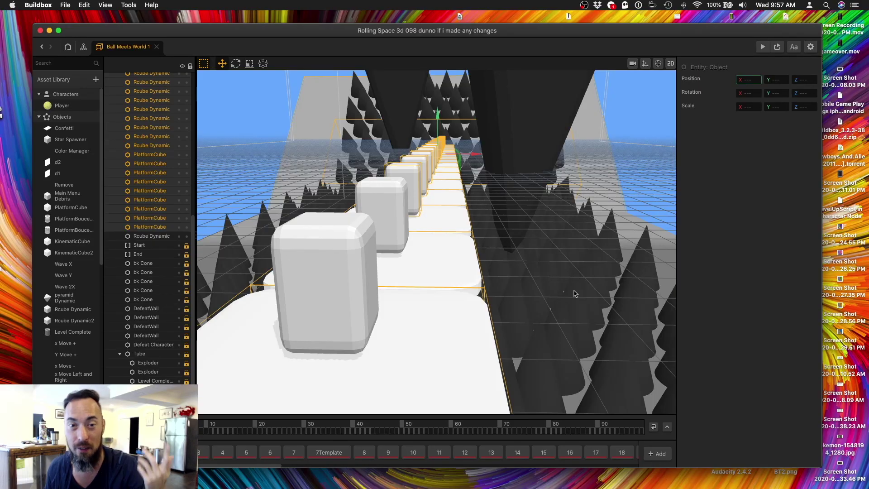
{"action": "left_click", "coordinate": [571, 295]}
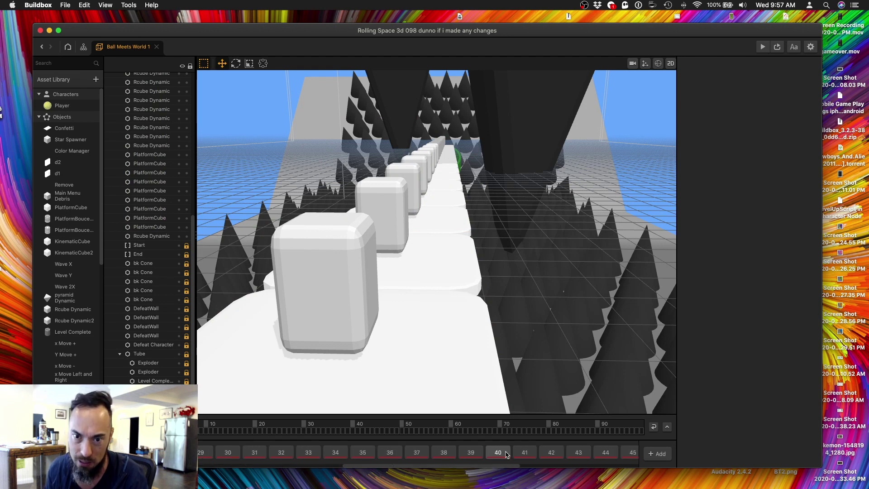
- Open level sections 40 and 42 and look over how the platforms and blocks are laid out
{"action": "left_click", "coordinate": [508, 453]}
{"action": "left_click", "coordinate": [551, 452]}
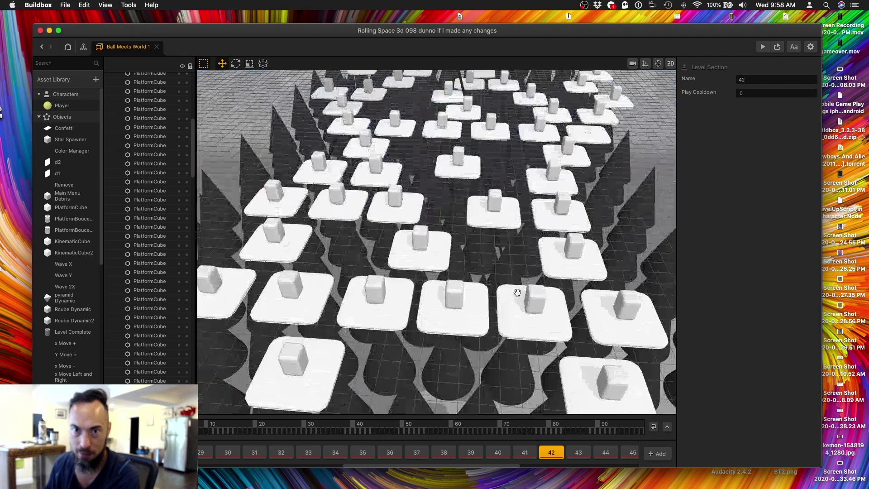
{"action": "scroll", "coordinate": [508, 294], "scroll_direction": "down", "scroll_amount": 4}
{"action": "right_click_drag", "start_coordinate": [502, 285], "coordinate": [483, 276]}
{"action": "scroll", "coordinate": [479, 270], "scroll_direction": "down", "scroll_amount": 3}
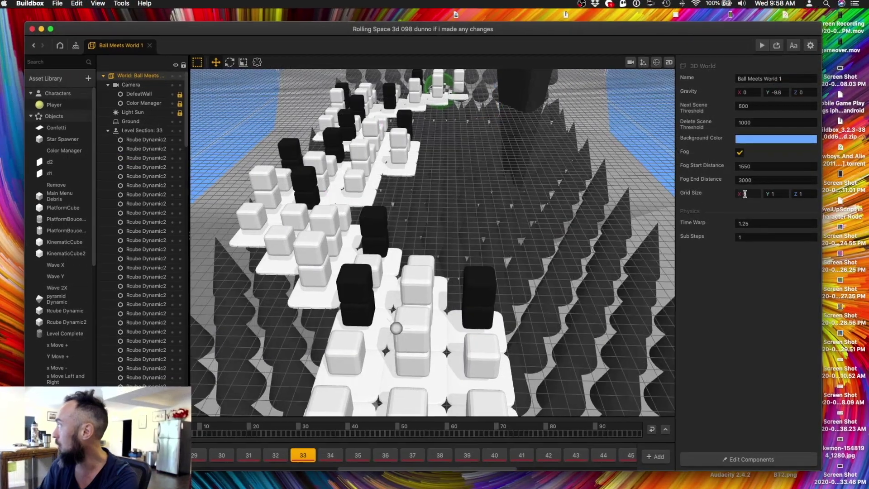
- Set the 3D world's grid size to 4 for X, Y and Z
{"action": "left_click", "coordinate": [745, 193]}
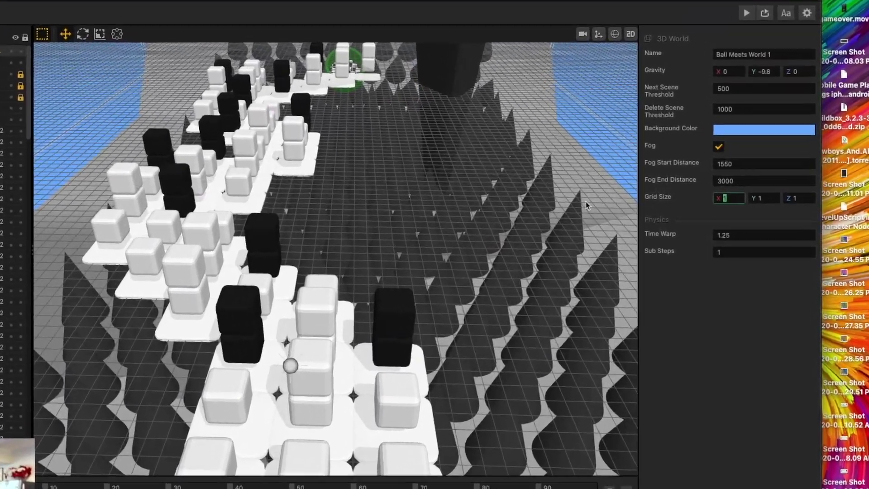
{"action": "type", "text": "4"}
{"action": "key", "text": "Tab"}
{"action": "type", "text": "4"}
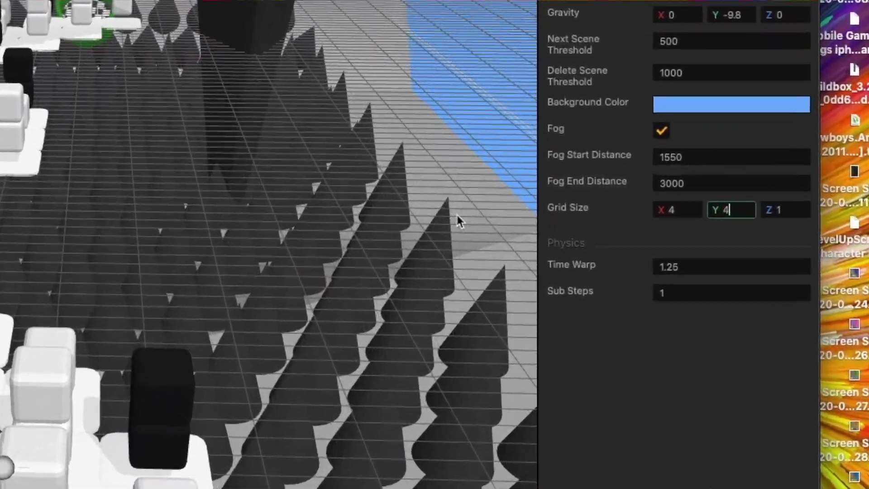
{"action": "key", "text": "Tab"}
{"action": "type", "text": "4"}
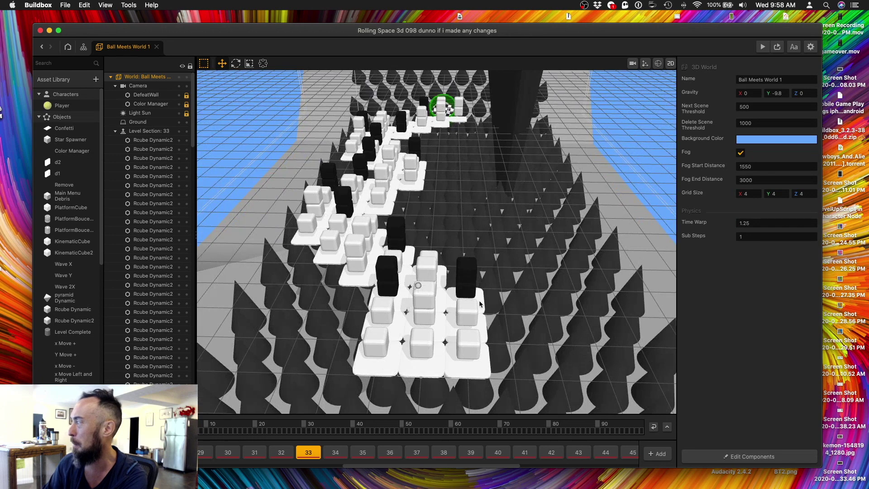
- Select the PlatformCube at X 4, Z -10 in level section 33 and align the view by Y
{"action": "left_click", "coordinate": [480, 304]}
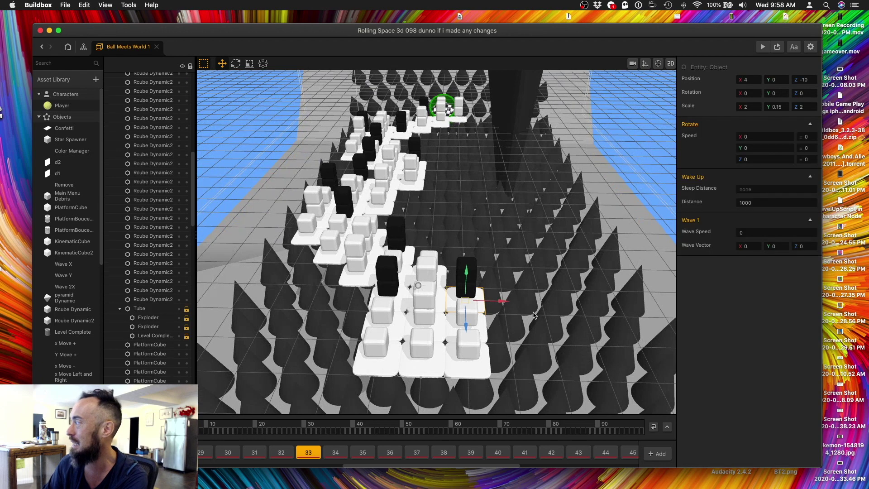
{"action": "scroll", "coordinate": [533, 315], "scroll_direction": "up", "scroll_amount": 5}
{"action": "middle_click_drag", "start_coordinate": [511, 284], "coordinate": [414, 216]}
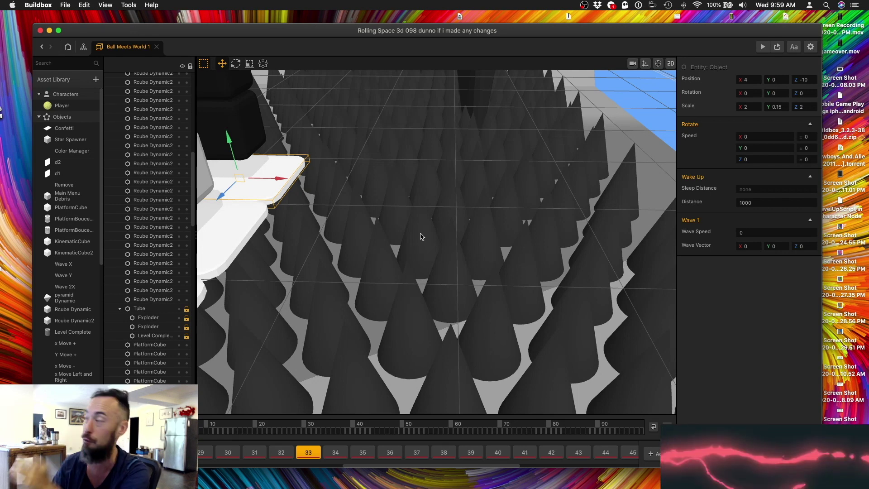
{"action": "scroll", "coordinate": [421, 235], "scroll_direction": "down", "scroll_amount": 5}
{"action": "left_click", "coordinate": [105, 5]}
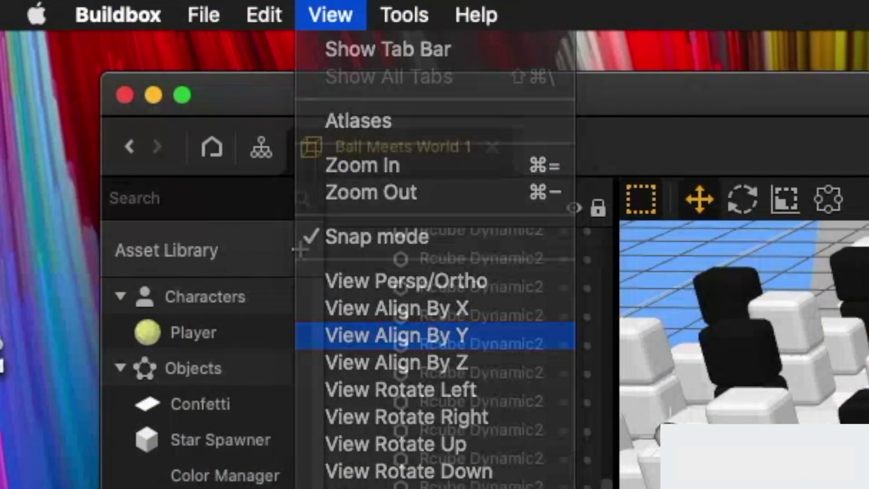
{"action": "left_click", "coordinate": [397, 335]}
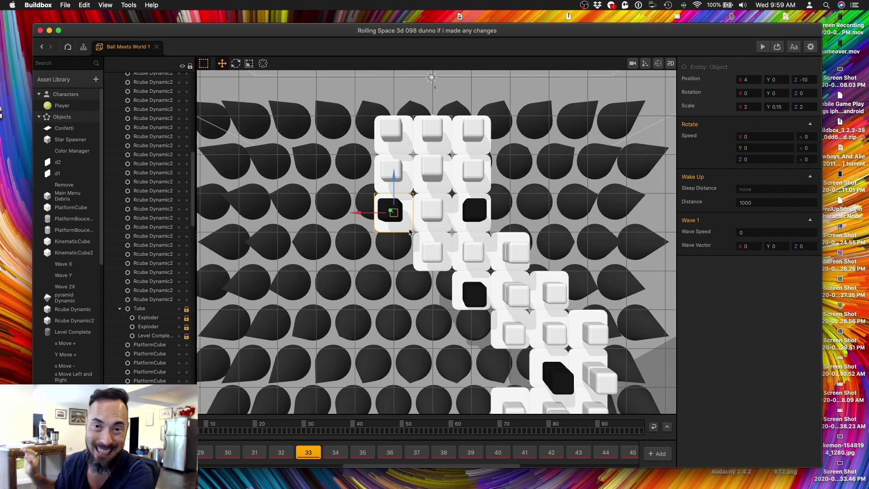
- Duplicate the selected PlatformCube to X 8, and keep adding copies to build a winding side path ending at X 16, Z -50
{"action": "scroll", "coordinate": [410, 232], "scroll_direction": "up", "scroll_amount": 10}
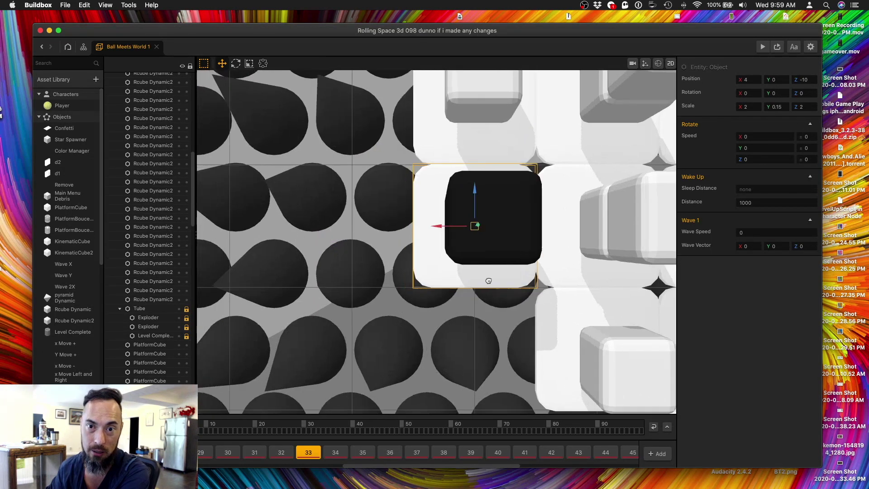
{"action": "left_click_drag", "start_coordinate": [488, 280], "coordinate": [573, 257]}
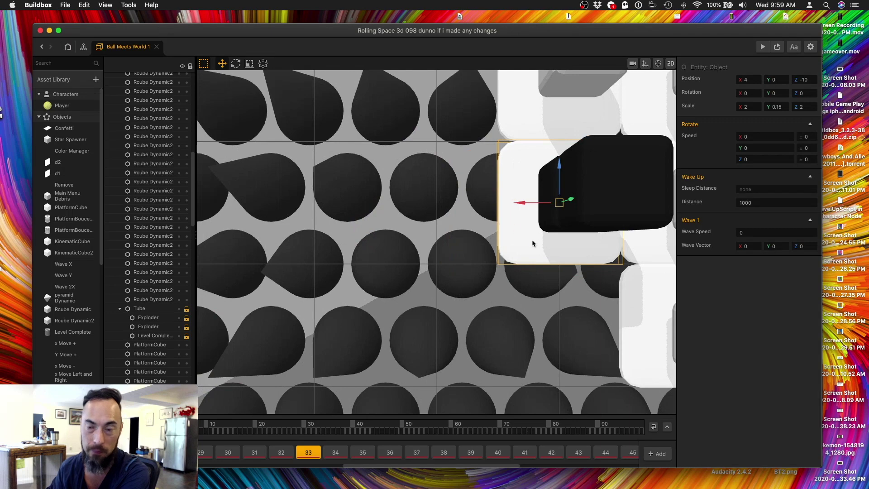
{"action": "key", "text": "super+Left"}
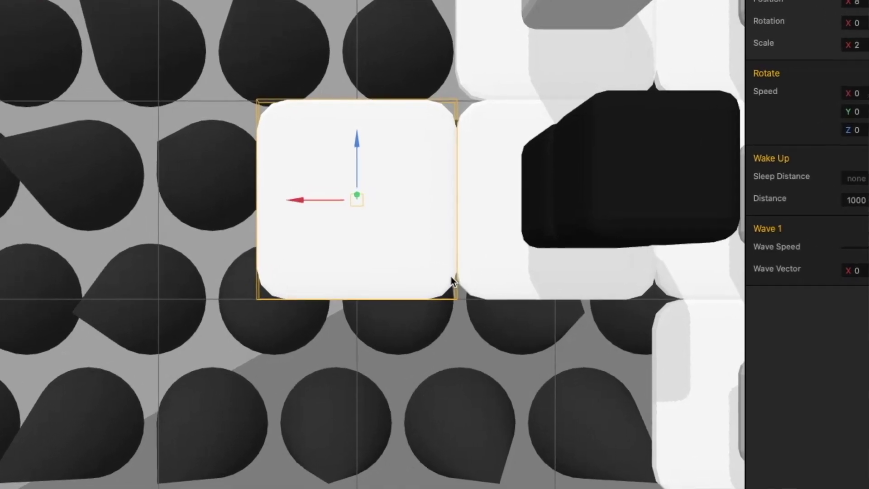
{"action": "scroll", "coordinate": [446, 276], "scroll_direction": "down", "scroll_amount": 10}
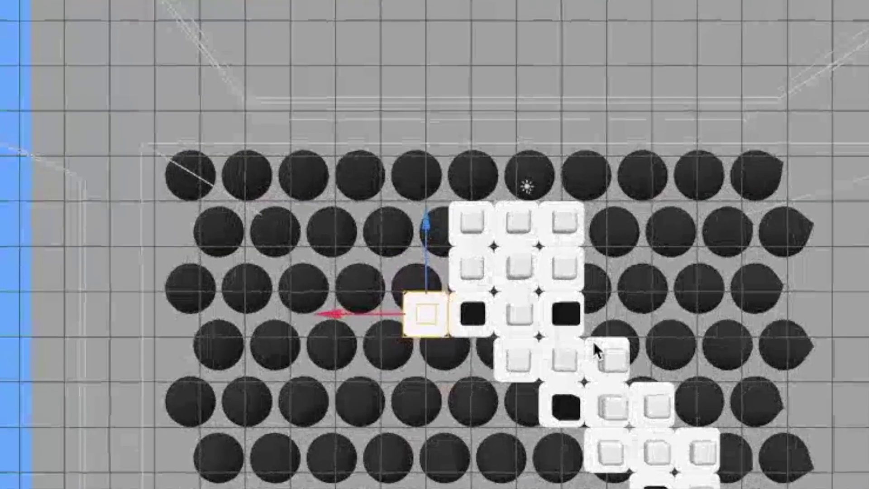
{"action": "key", "text": "alt+Down"}
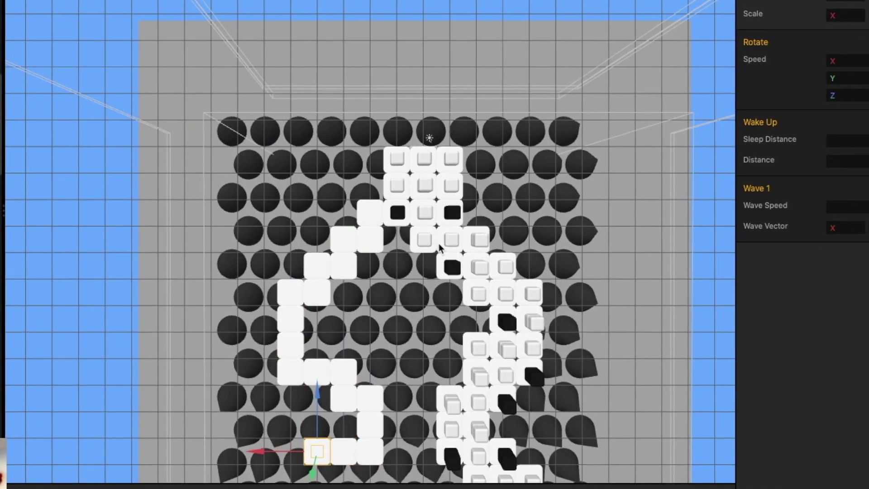
{"action": "scroll", "coordinate": [439, 275], "scroll_direction": "up", "scroll_amount": 5}
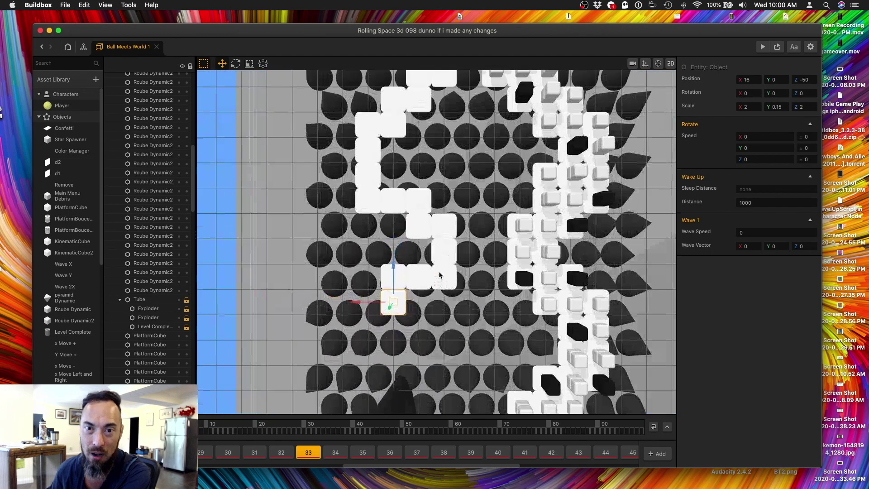
- Turn off Snap mode and move the side path's last tile freely along X to beneath the middle tile above it
{"action": "left_click", "coordinate": [105, 5]}
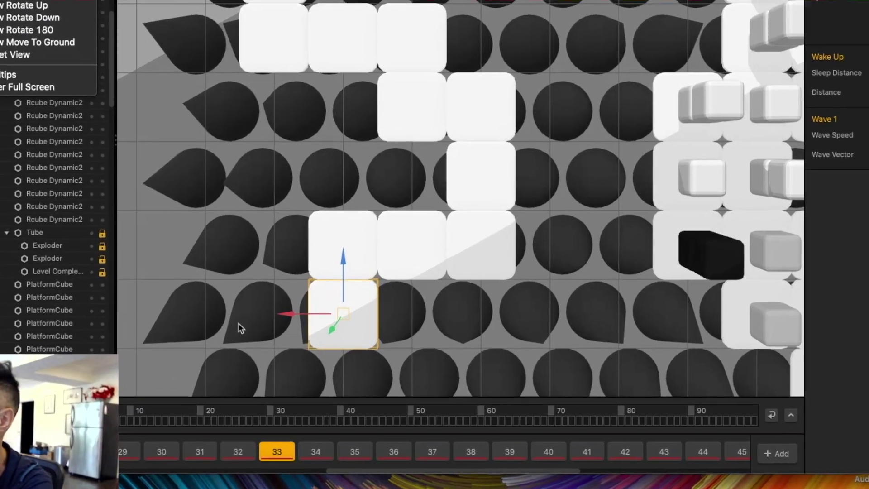
{"action": "left_click", "coordinate": [249, 335]}
{"action": "left_click_drag", "start_coordinate": [291, 325], "coordinate": [344, 320]}
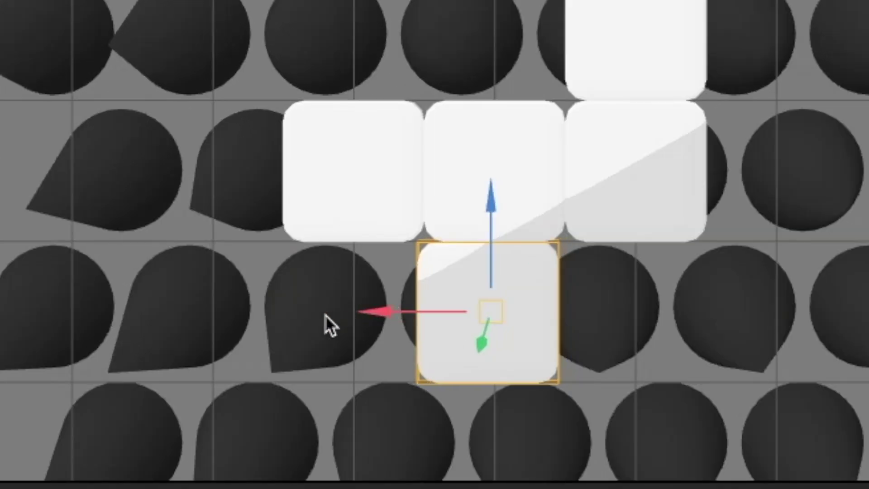
{"action": "left_click_drag", "start_coordinate": [316, 317], "coordinate": [372, 311]}
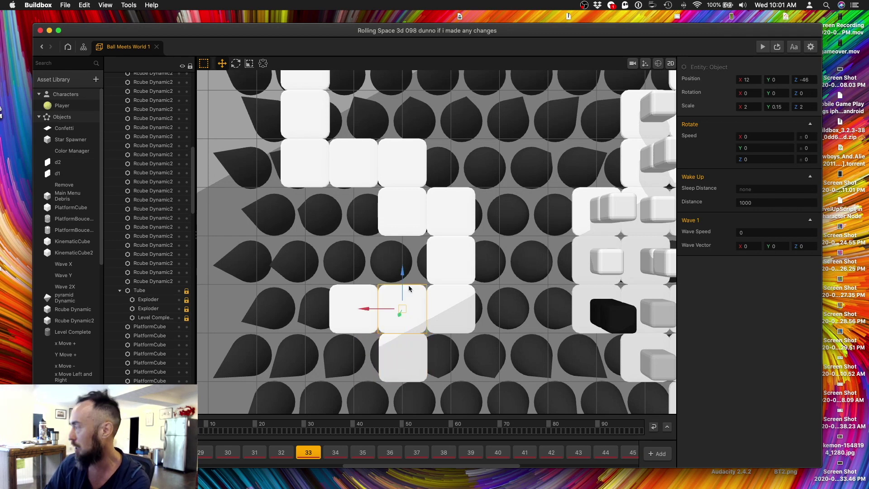
- Add the two upper tiles in the same column to the selection and set the shared X position to 12
{"action": "left_click", "coordinate": [406, 216], "text": "shift"}
{"action": "left_click", "coordinate": [404, 174], "text": "shift"}
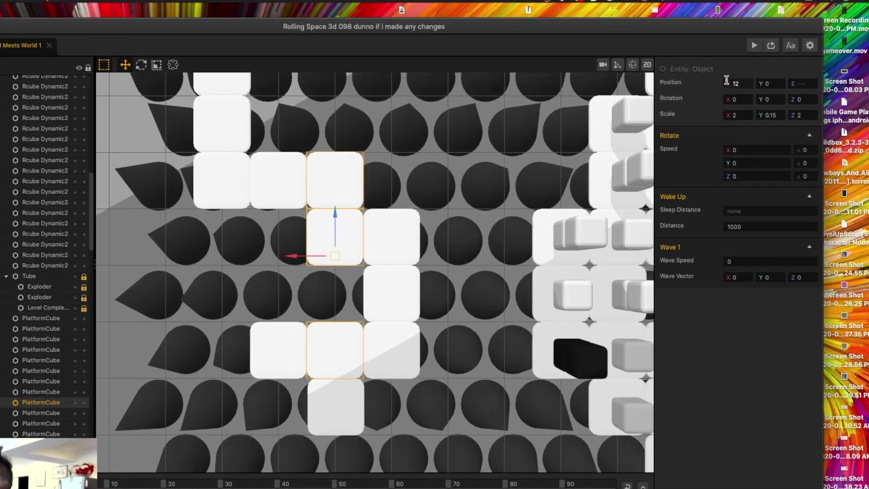
{"action": "left_click", "coordinate": [736, 78]}
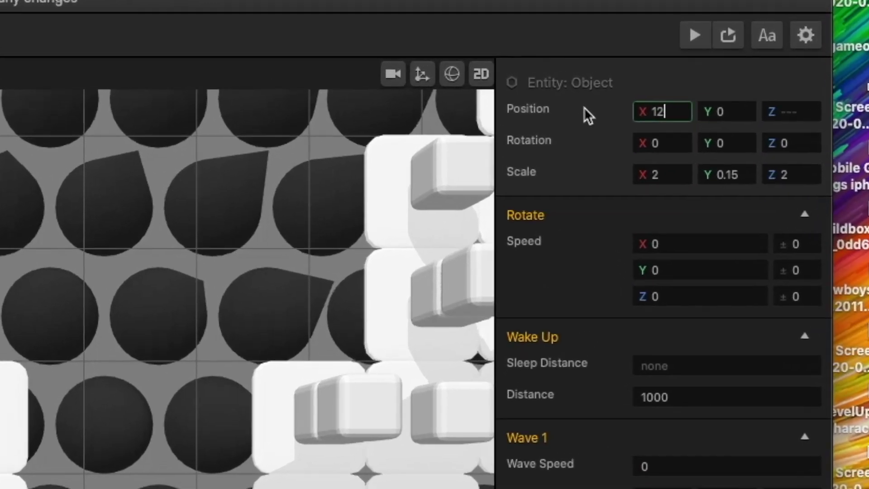
{"action": "key", "text": "Tab"}
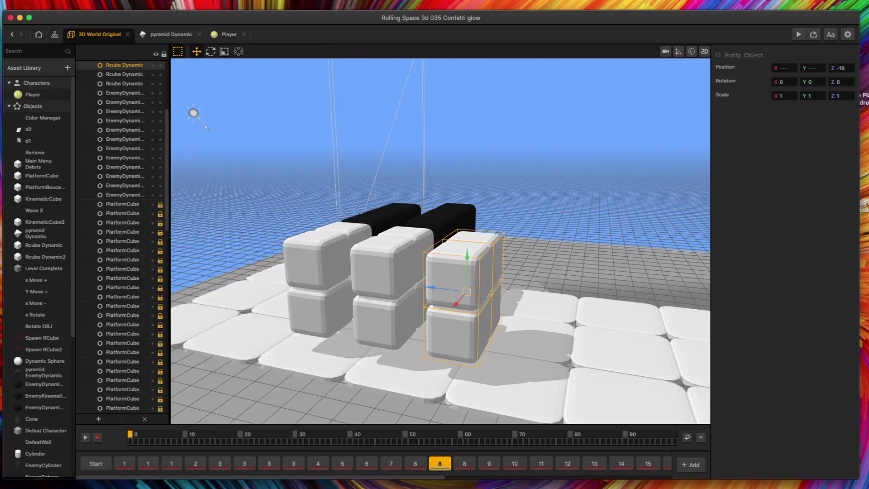